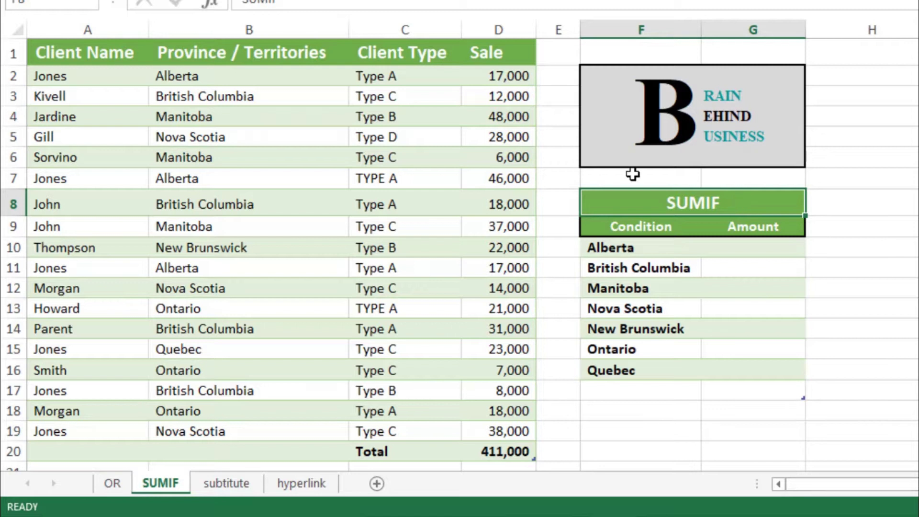
Step: Review the Client Name, Province / Territories, Client Type and Sale columns and the SUMIF summary title
left_click(99, 27)
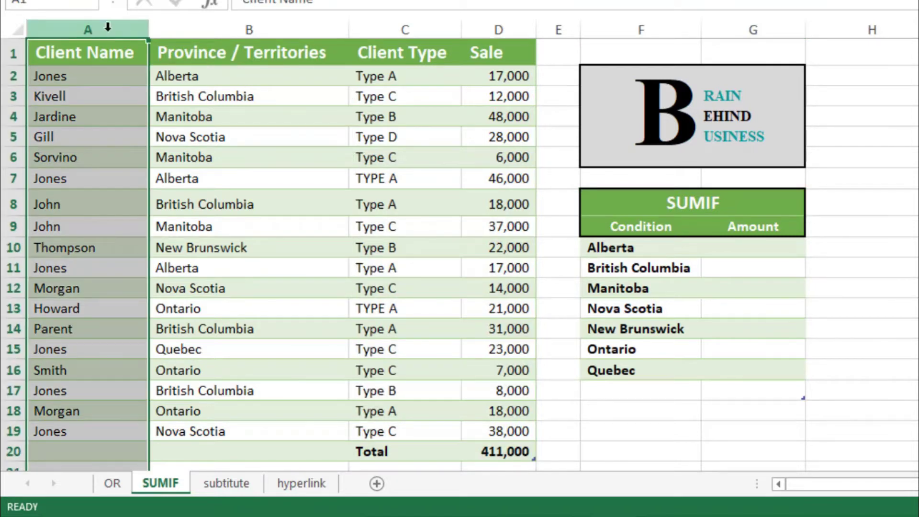
left_click(160, 28)
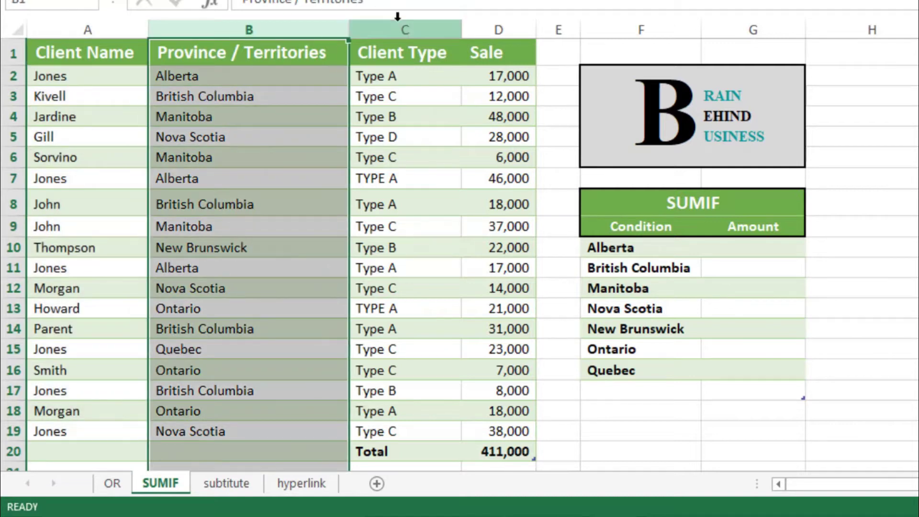
left_click(398, 22)
left_click(524, 27)
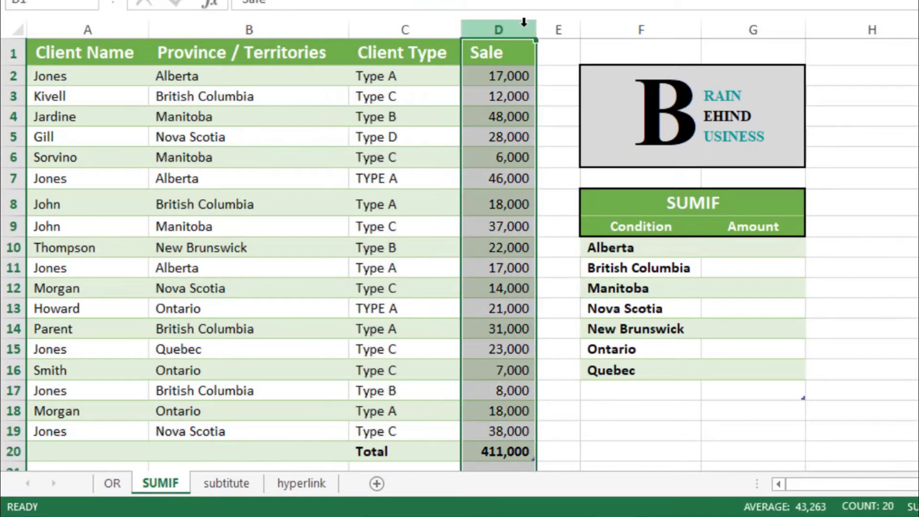
left_click(648, 204)
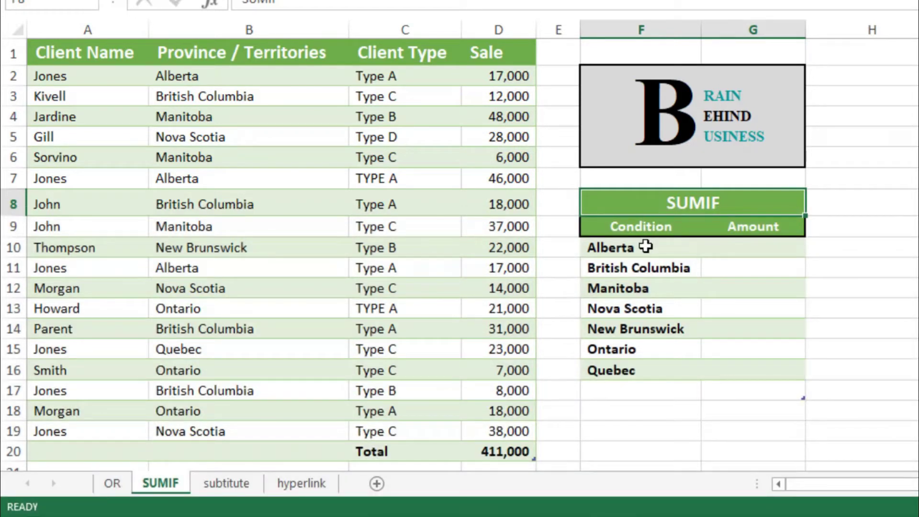
Step: Start a =SUMIF formula in G10, the Amount cell beside Alberta
left_click_drag(646, 247, 634, 363)
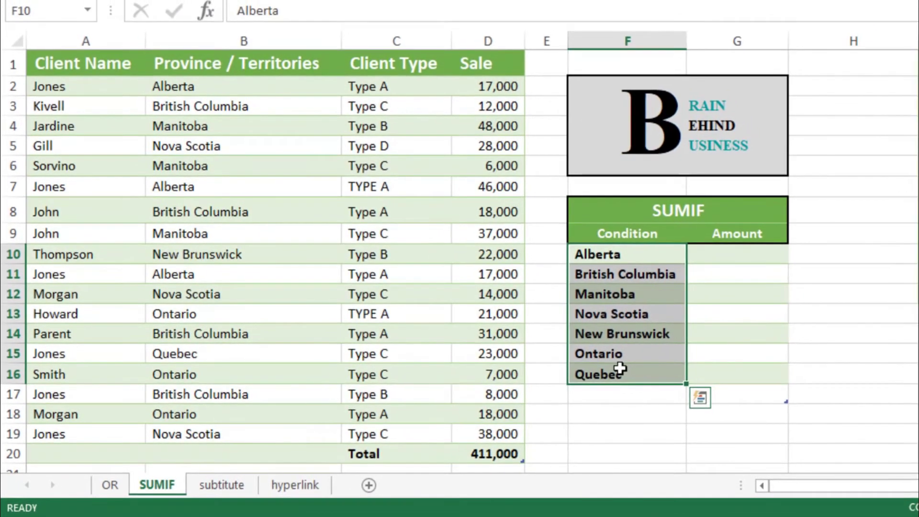
left_click(733, 261)
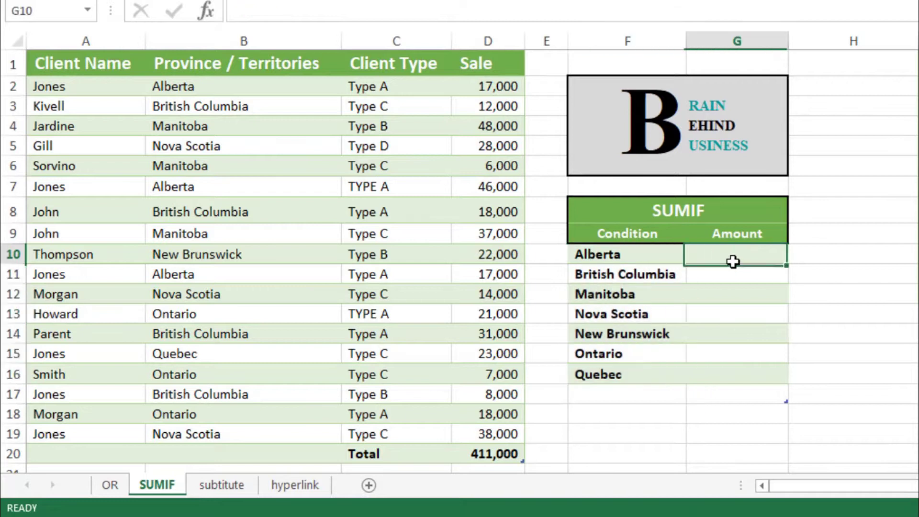
type("=")
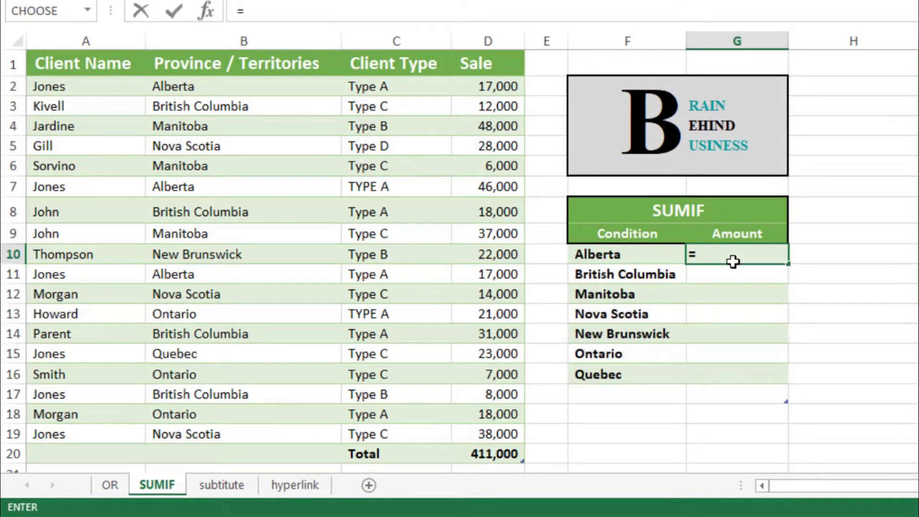
type("sumif")
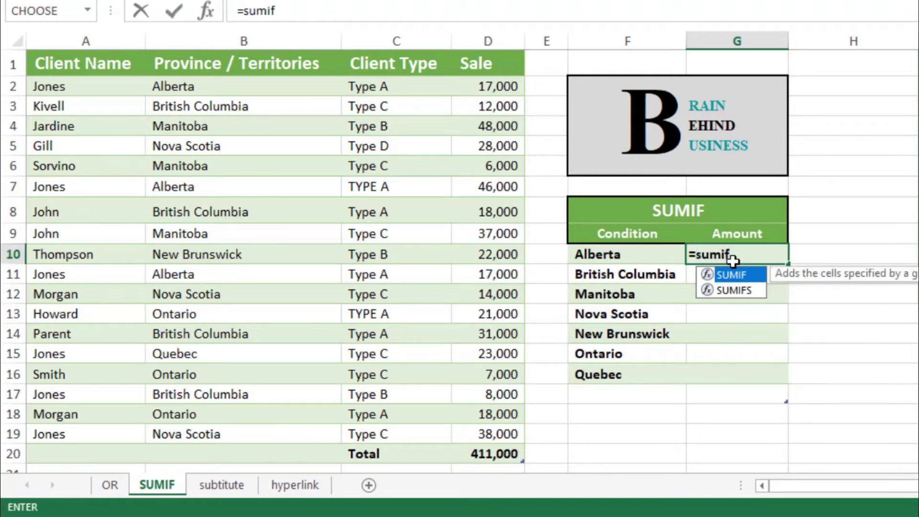
key("Tab")
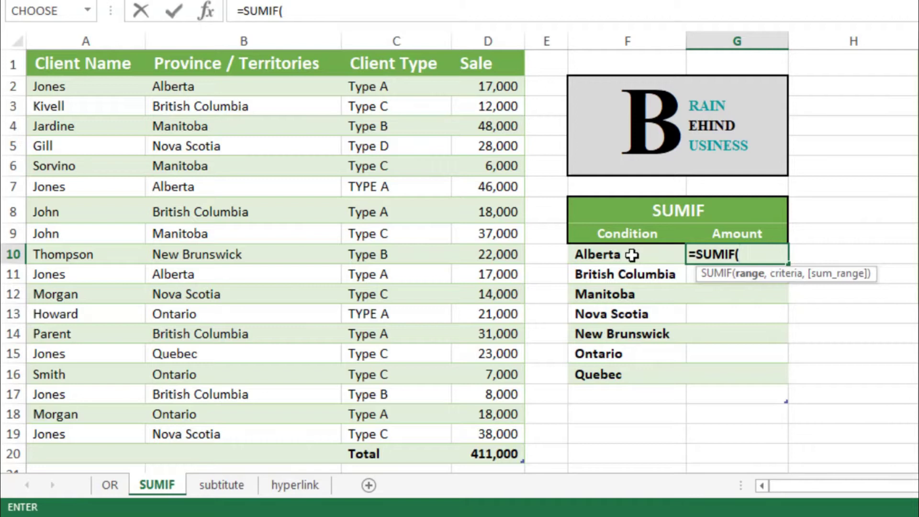
Step: Enter the absolute range $B$2:$D$19 as the SUMIF's first argument, followed by a comma
left_click(264, 86)
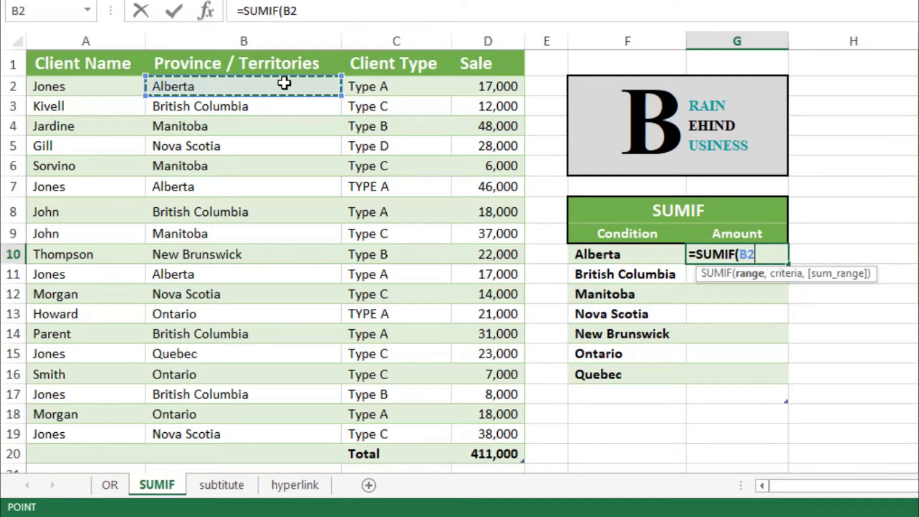
left_click_drag(352, 86, 457, 428)
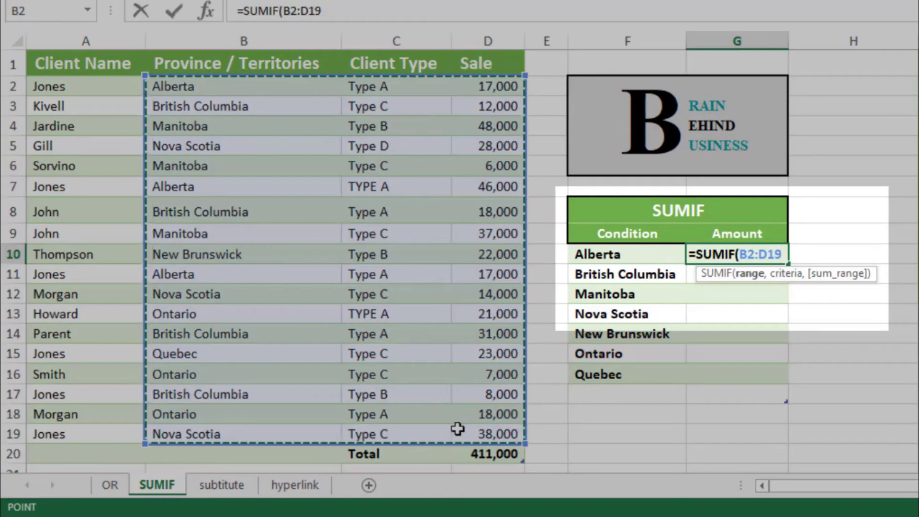
key("F4")
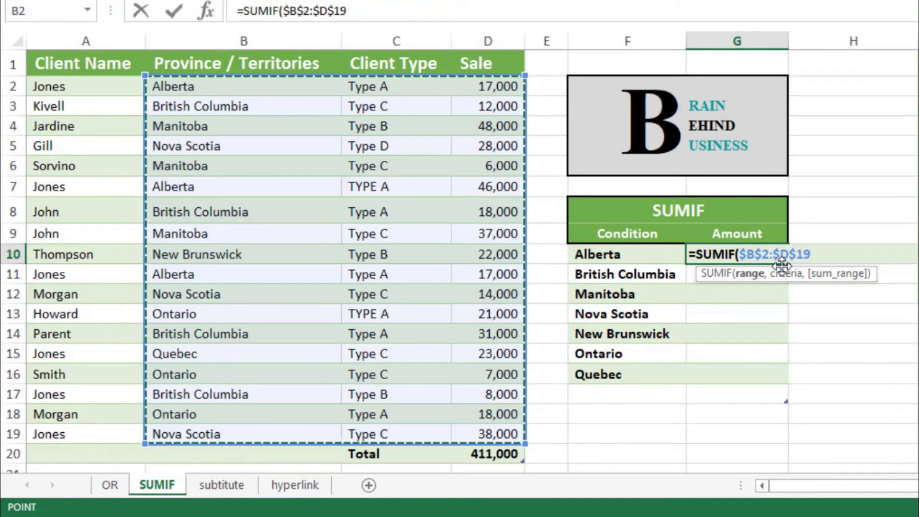
type(",")
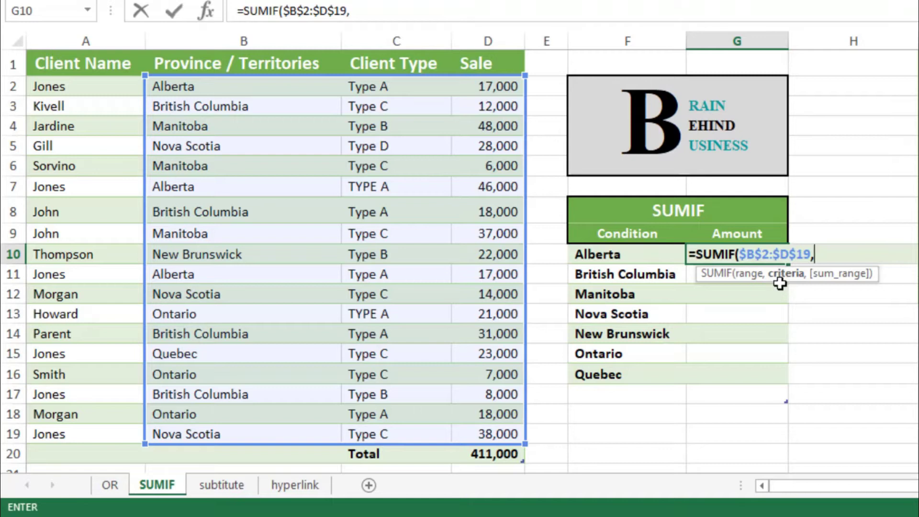
Step: Complete Alberta's SUMIF with F10 as criteria and $D$2:$D$19 as sum range, giving 80,000
left_click(654, 254)
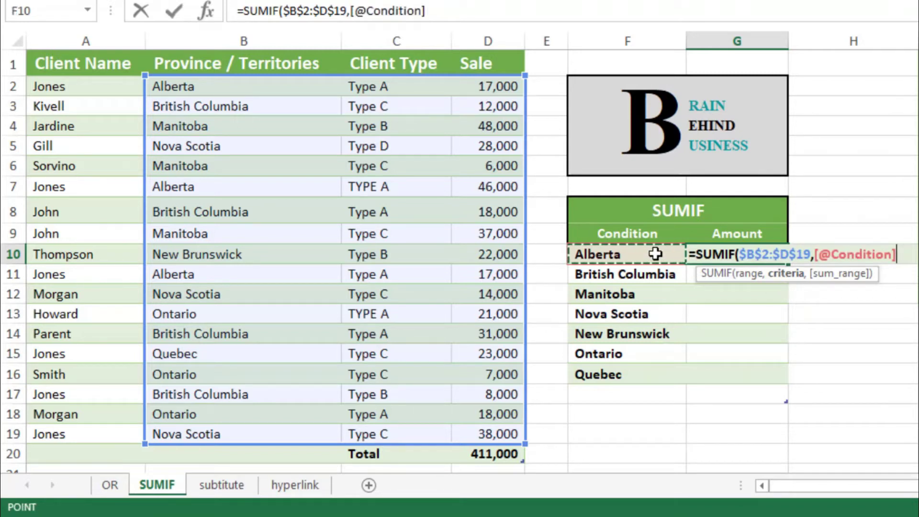
type(",")
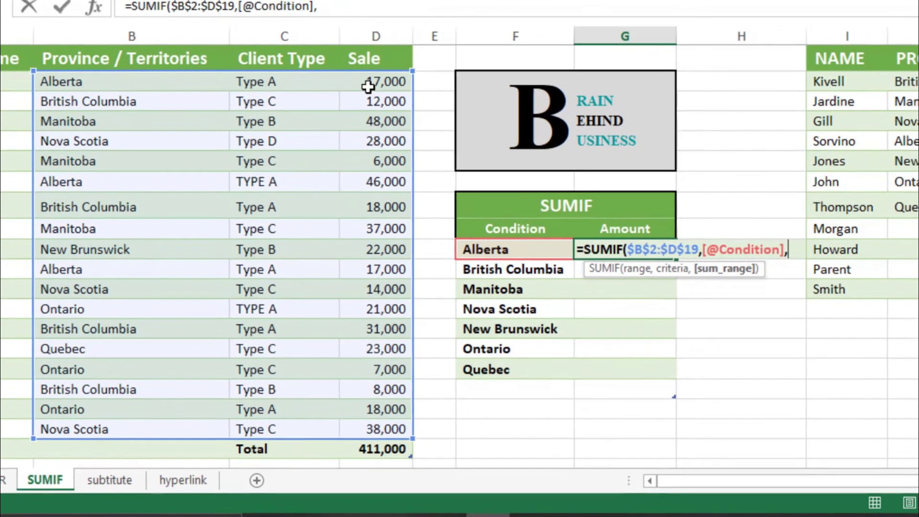
left_click_drag(368, 87, 386, 428)
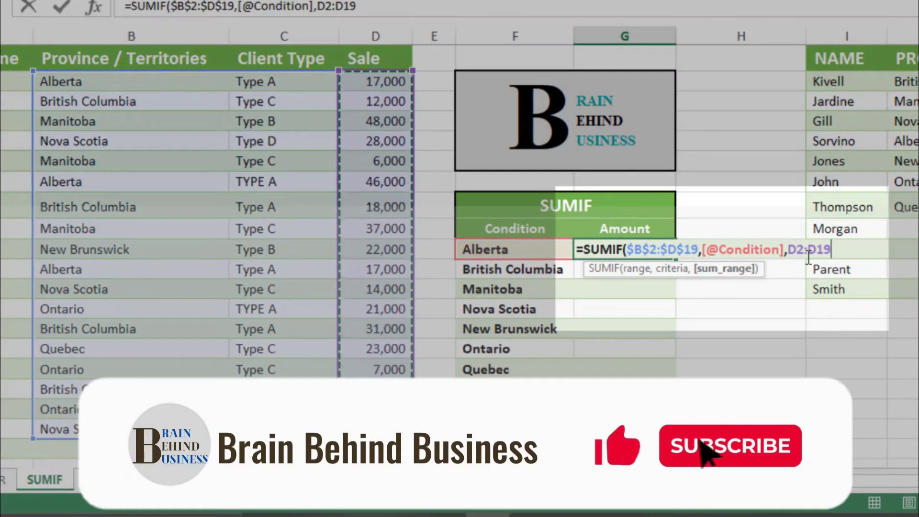
key("F4")
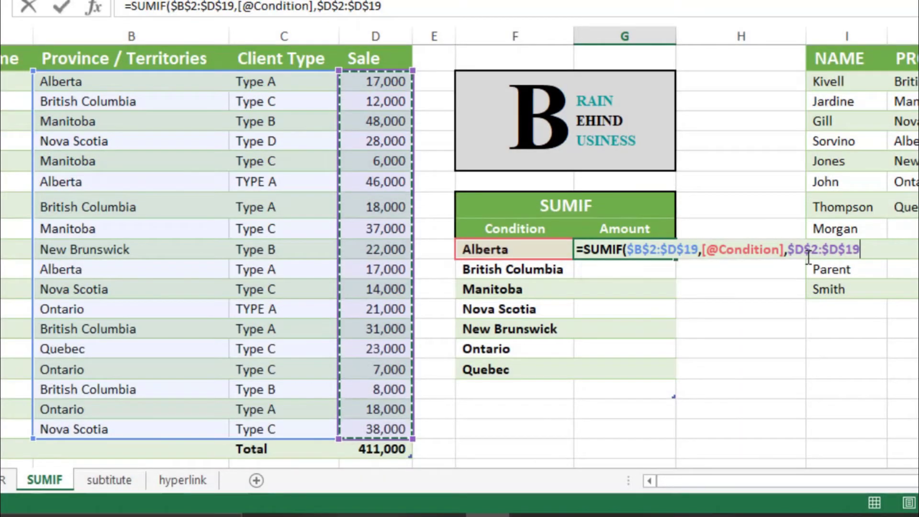
key("Return")
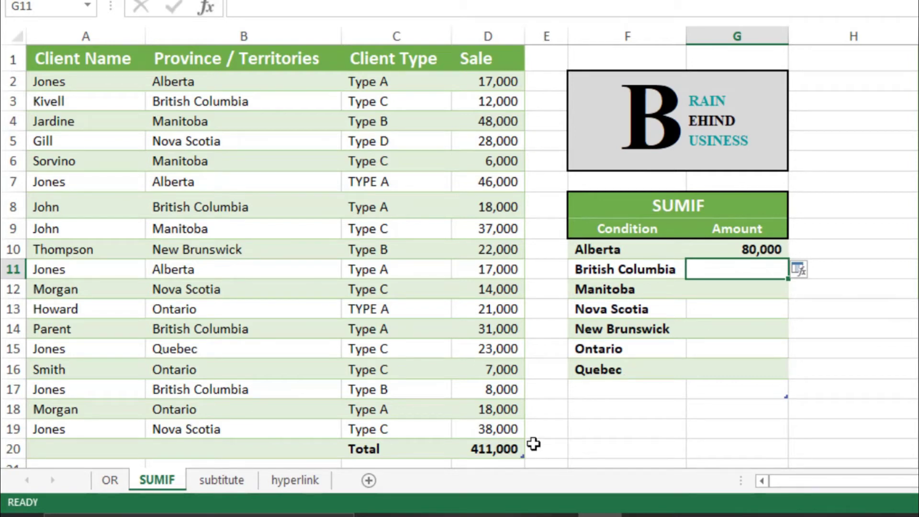
Step: Fill Alberta's SUMIF formula from G10 down to G16 for British Columbia through Quebec
left_click(762, 251)
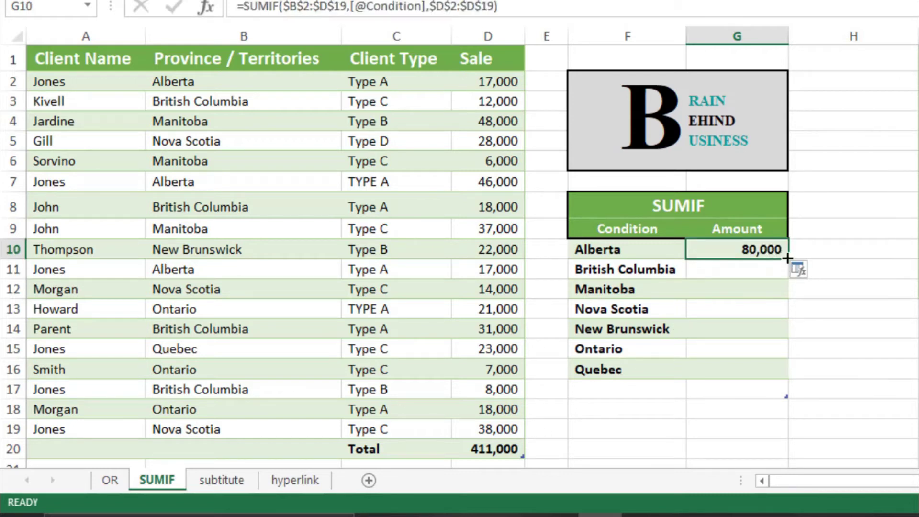
left_click_drag(788, 258, 787, 378)
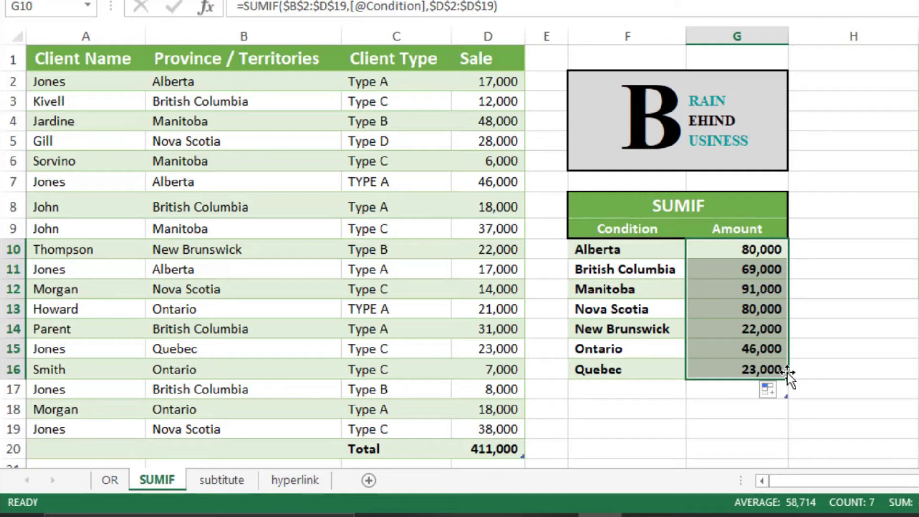
Step: Enter =SUM(G10:G16) in G17 totaling 411,000, then select the province amounts to verify it
left_click(733, 389)
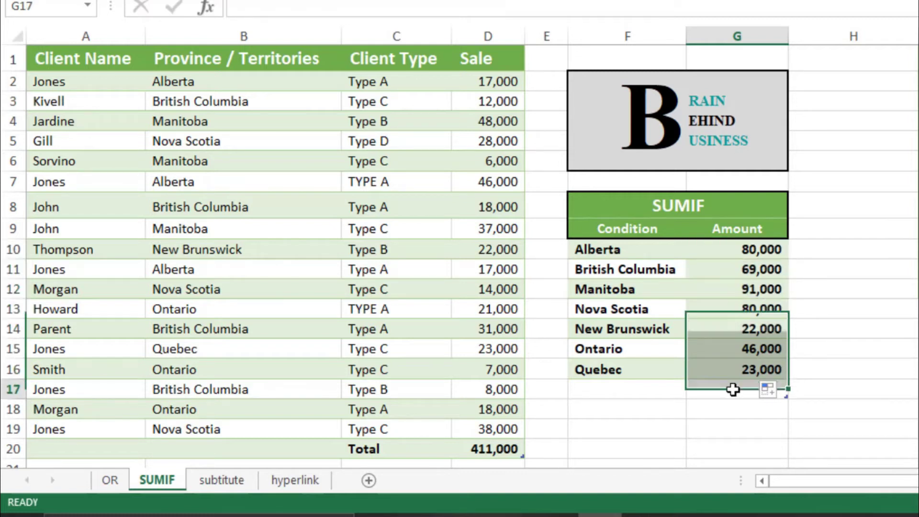
type("=sum(")
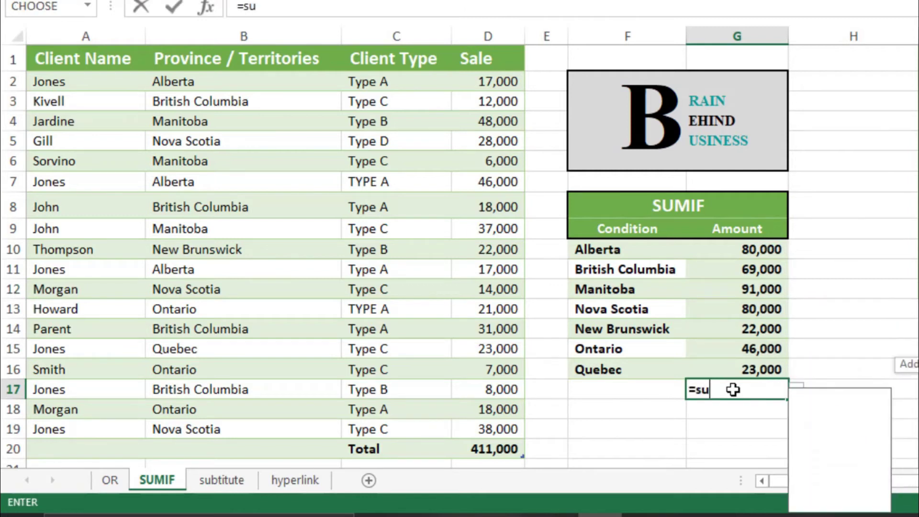
key("Up")
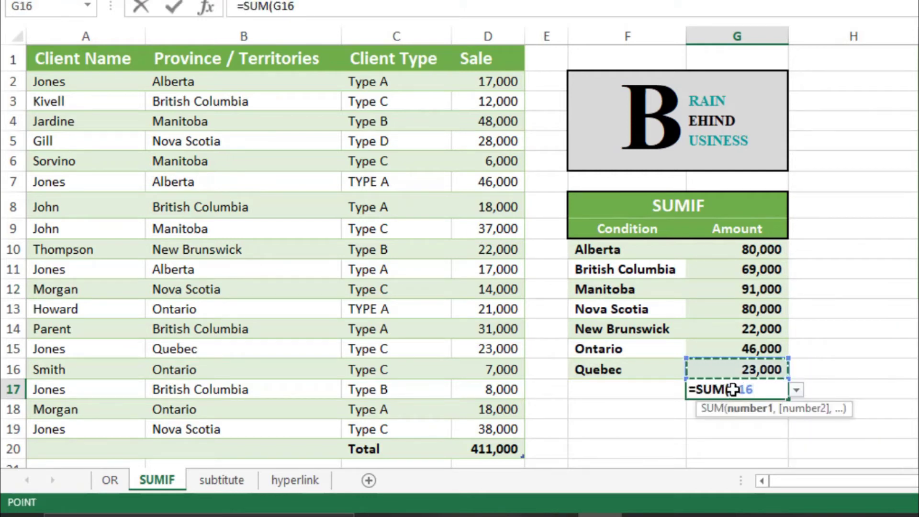
key("ctrl+shift+Up")
key("shift+Down")
type(")")
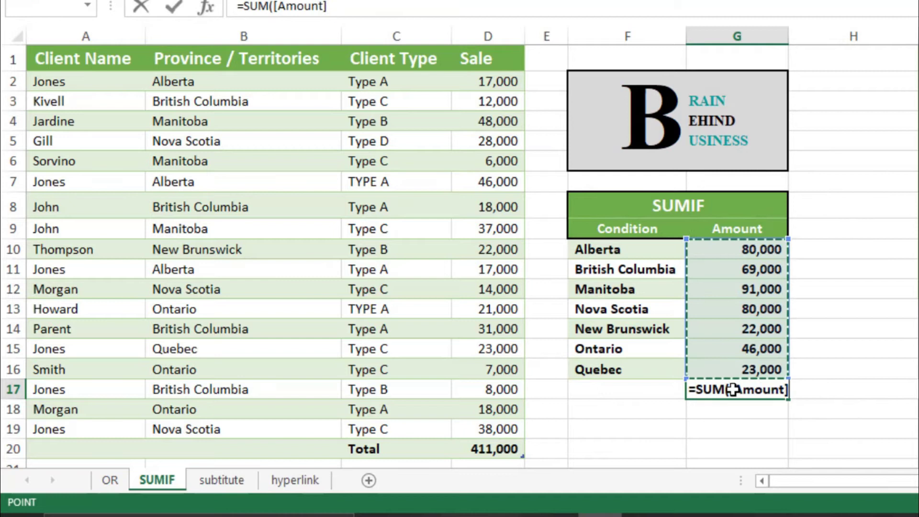
key("Return")
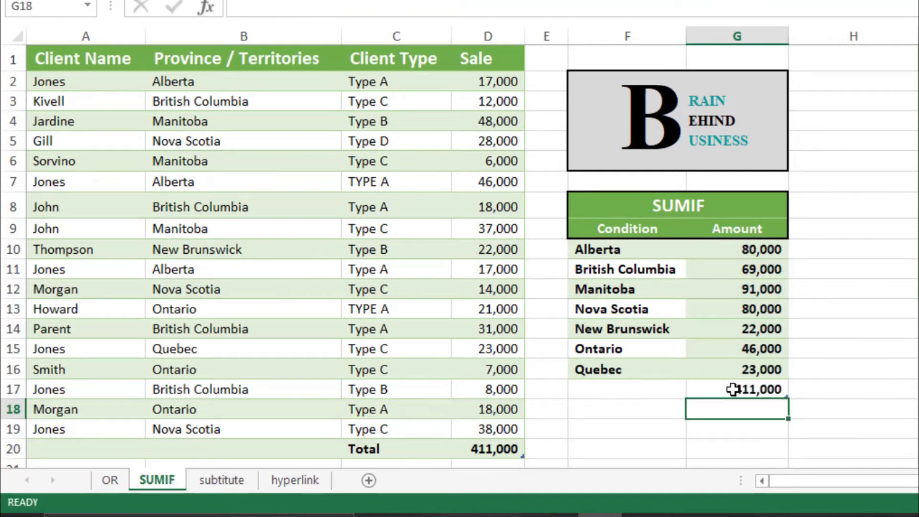
left_click(794, 390)
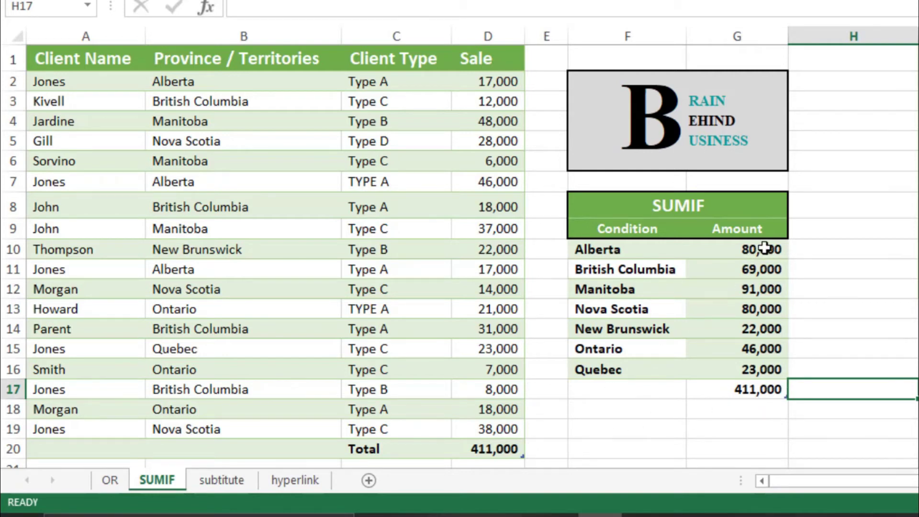
left_click_drag(764, 248, 754, 368)
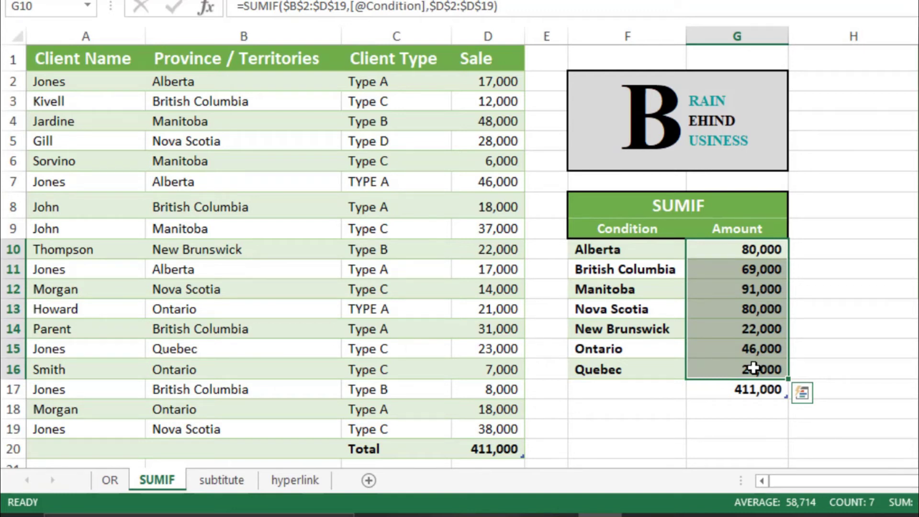
Step: Paste Type A, Type B and Type C over the first three conditions, keeping the bold formatting
left_click(632, 252)
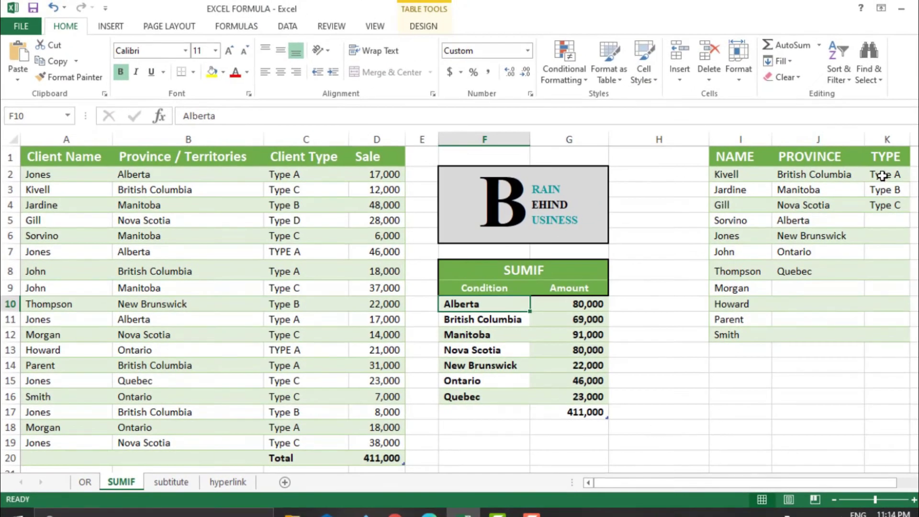
left_click_drag(882, 176, 881, 207)
key("ctrl+c")
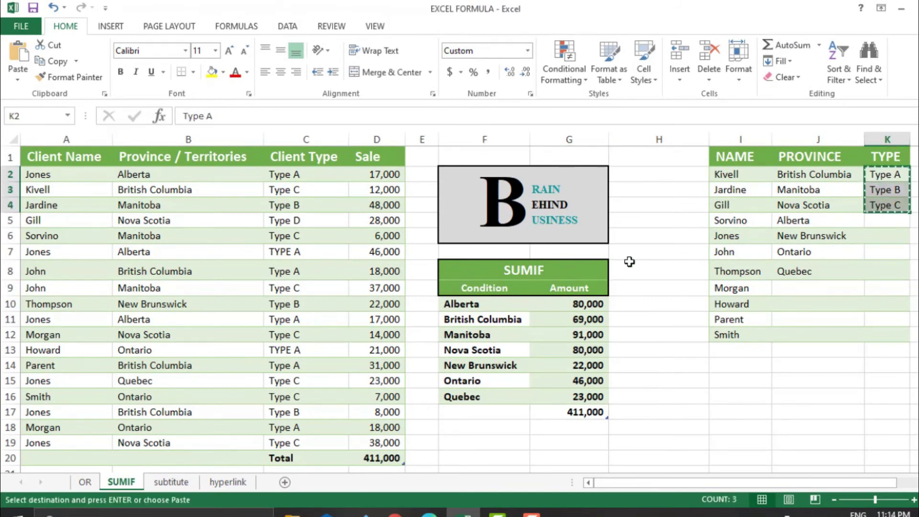
left_click(504, 303)
key("ctrl+v")
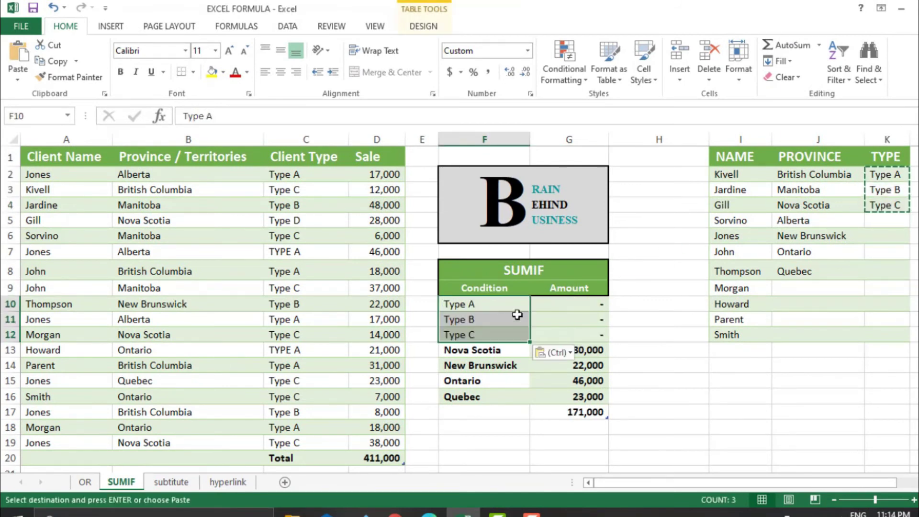
left_click(549, 350)
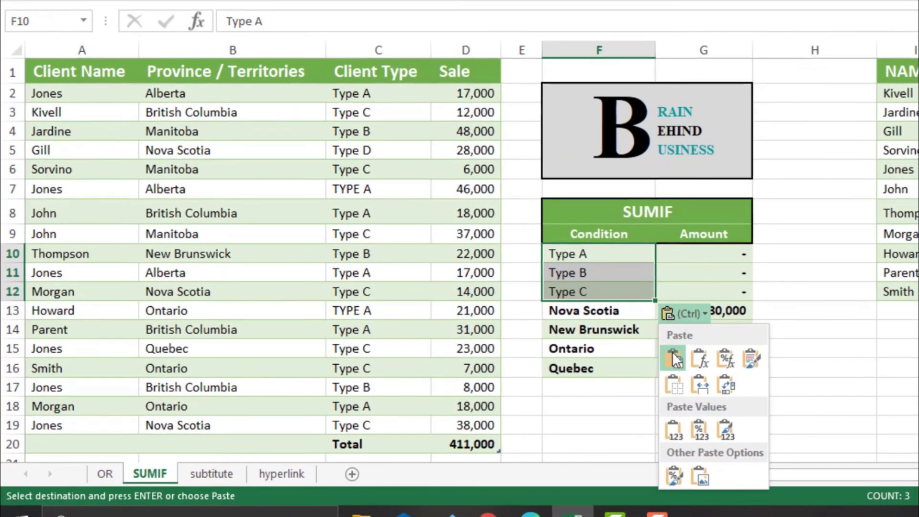
left_click(674, 428)
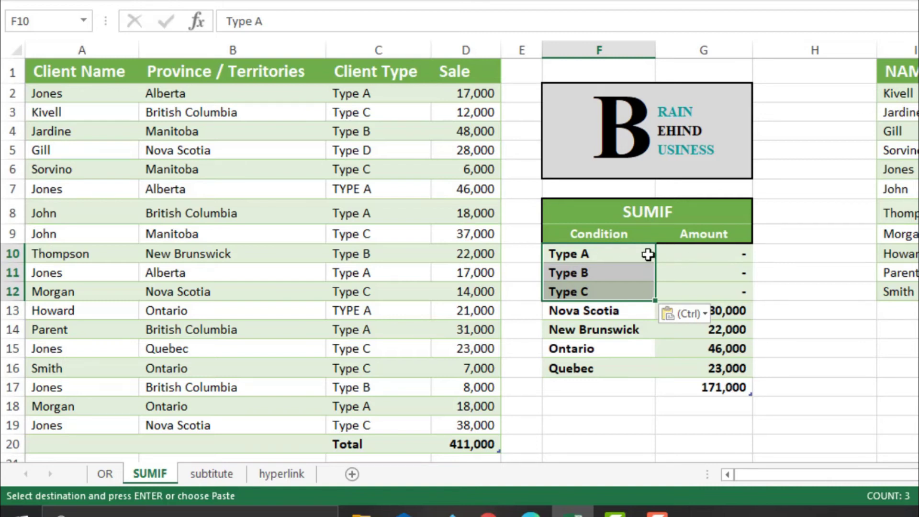
Step: Change G10's SUMIF range to $C$2:$D$19 so Type A totals 168,000, and fill down to G16
left_click(677, 254)
double_click(665, 252)
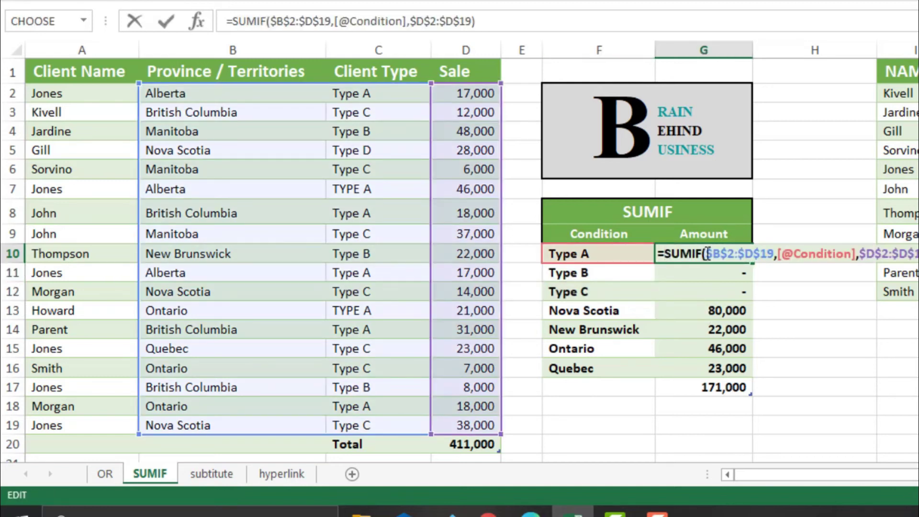
left_click_drag(726, 254, 774, 254)
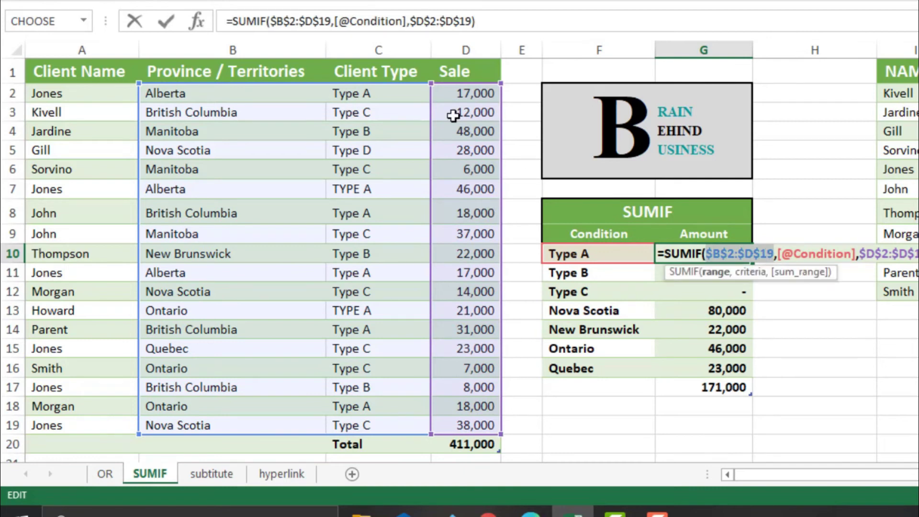
left_click_drag(394, 99, 458, 291)
left_click_drag(469, 379, 426, 423)
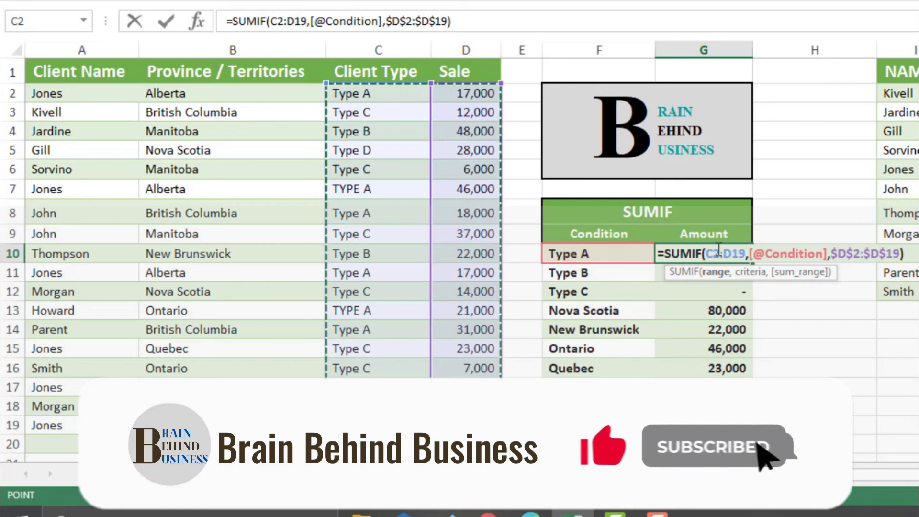
left_click_drag(707, 253, 745, 254)
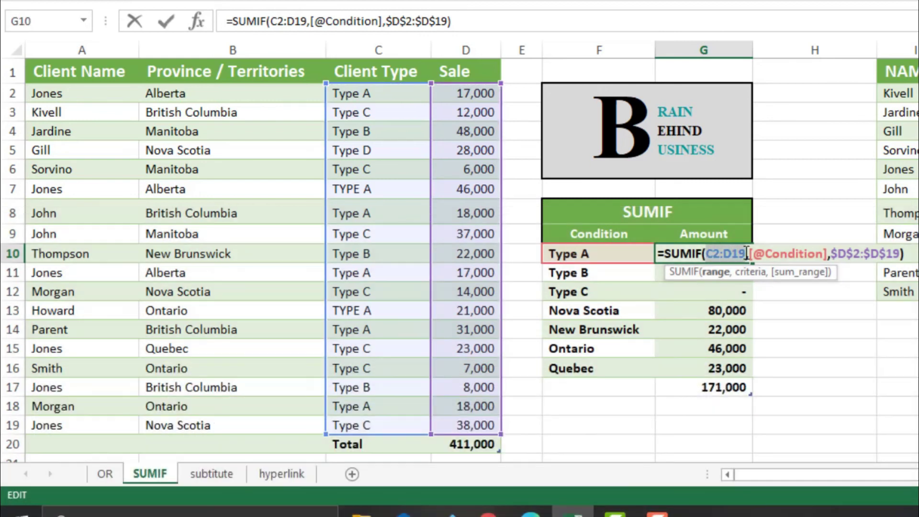
key("F4")
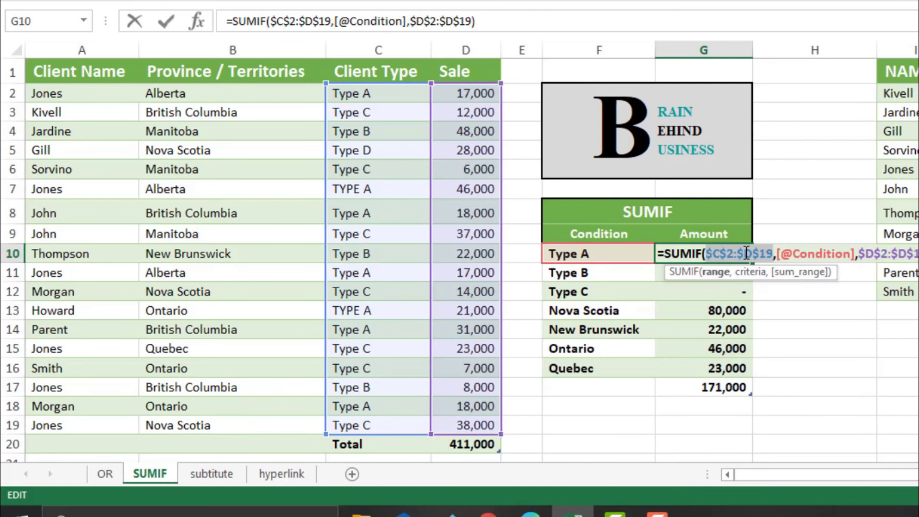
key("Return")
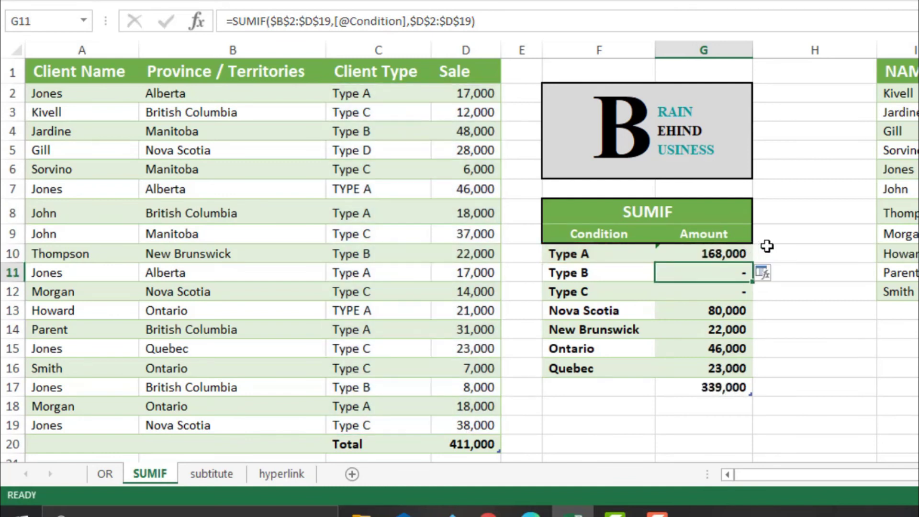
left_click(744, 251)
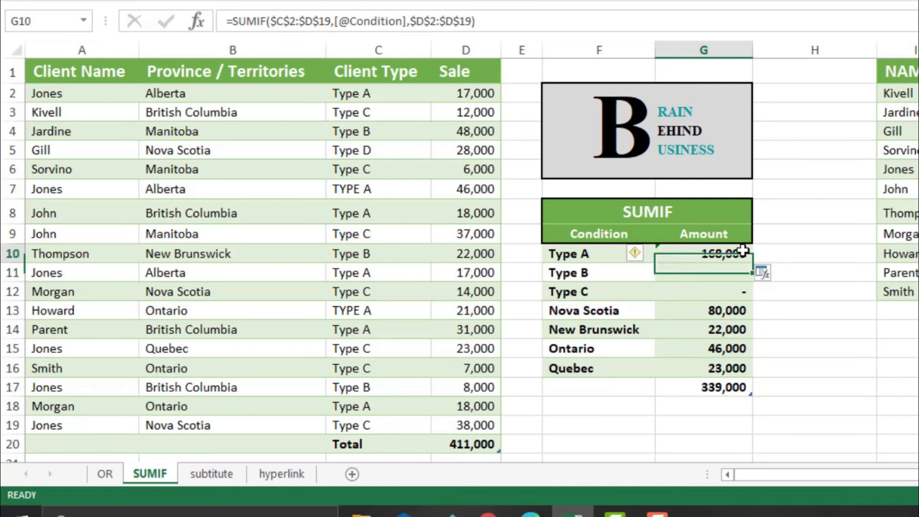
left_click_drag(752, 264, 745, 373)
Step: Change the Nova Scotia condition to Type D, totaling 28,000
left_click(705, 401)
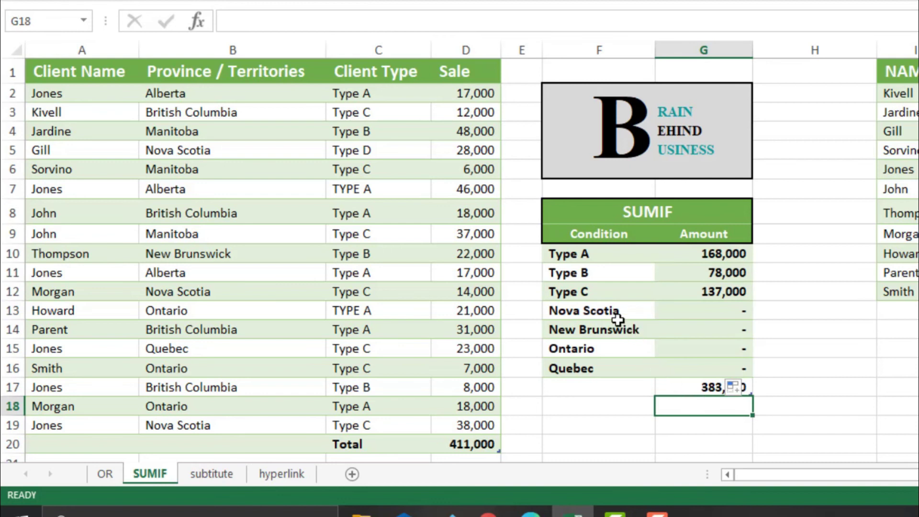
left_click(618, 316)
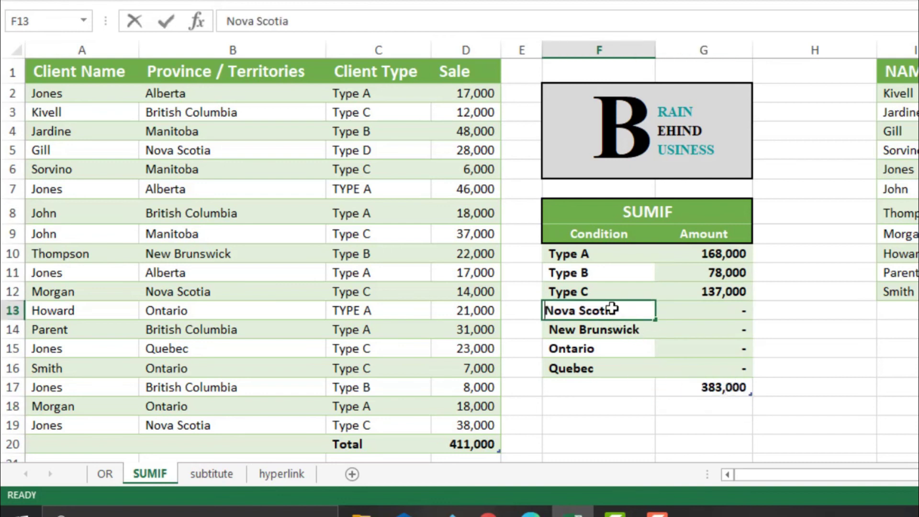
type("Type D")
key("Return")
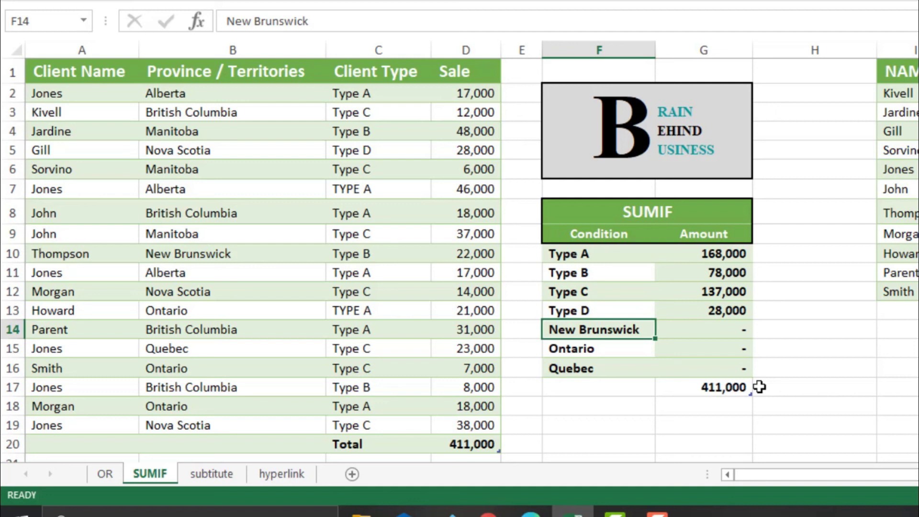
Step: Begin a new =SUMIF entry in G18 below the total, browsing the suggestions
left_click(715, 404)
type("=sum")
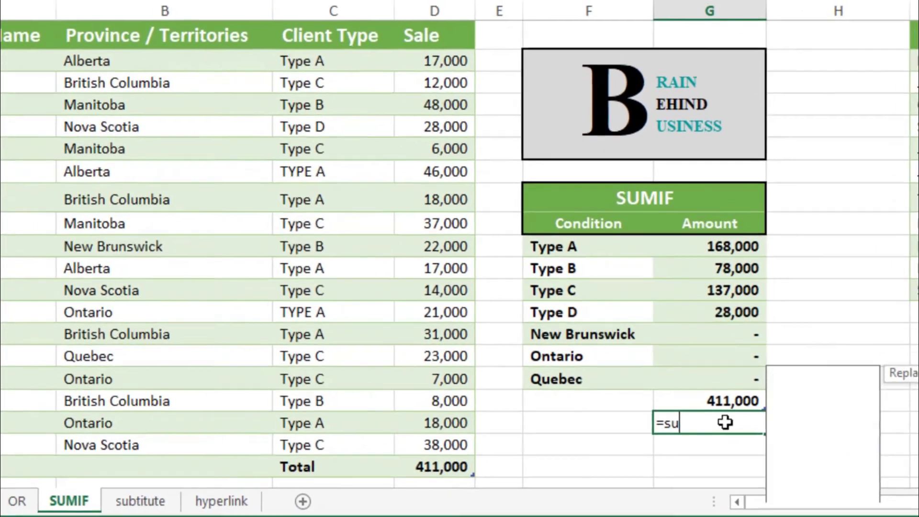
type("if")
key("Down")
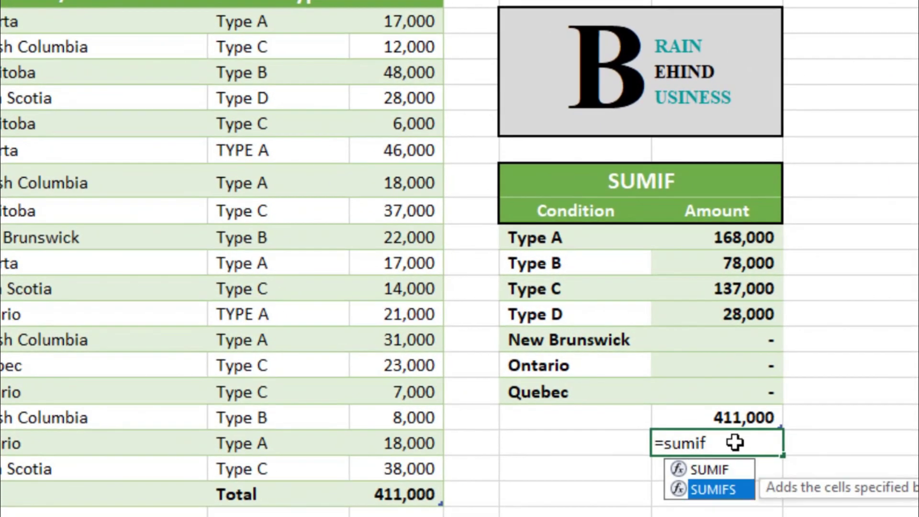